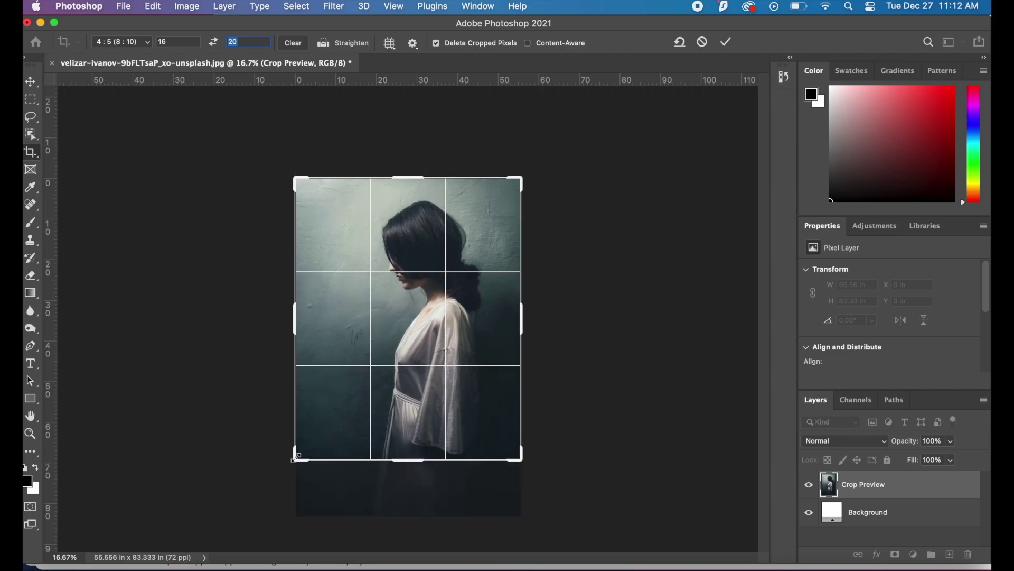
Step: Crop the photo at the 4:5 ratio around the woman's head and upper body, keeping some wall in front of her face
{"action": "left_click_drag", "start_coordinate": [296, 458], "coordinate": [343, 438]}
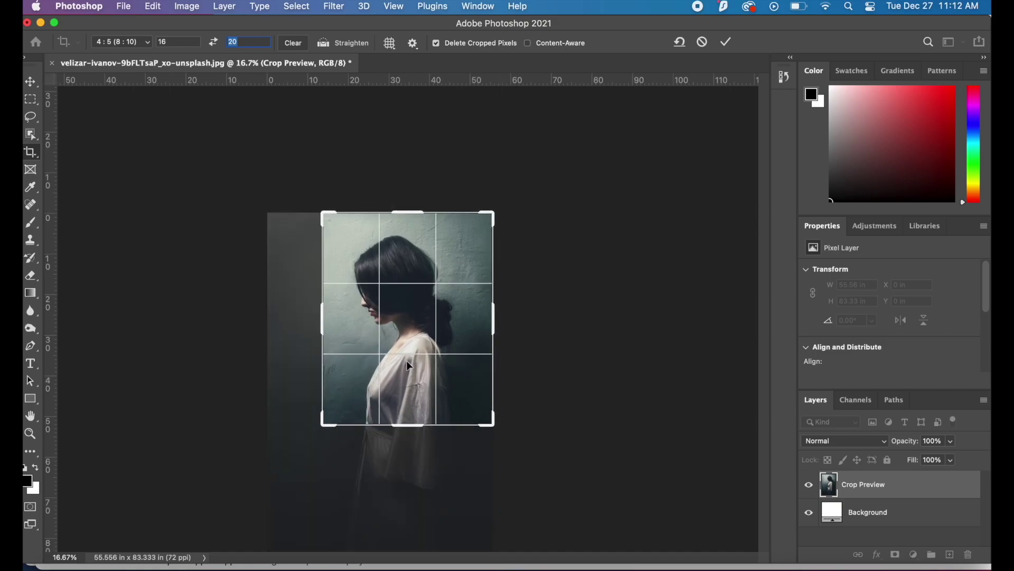
{"action": "mouse_move", "coordinate": [410, 366]}
{"action": "left_mouse_down"}
{"action": "mouse_move", "coordinate": [388, 373]}
{"action": "mouse_move", "coordinate": [414, 363]}
{"action": "left_mouse_up"}
{"action": "left_click_drag", "start_coordinate": [411, 325], "coordinate": [412, 304]}
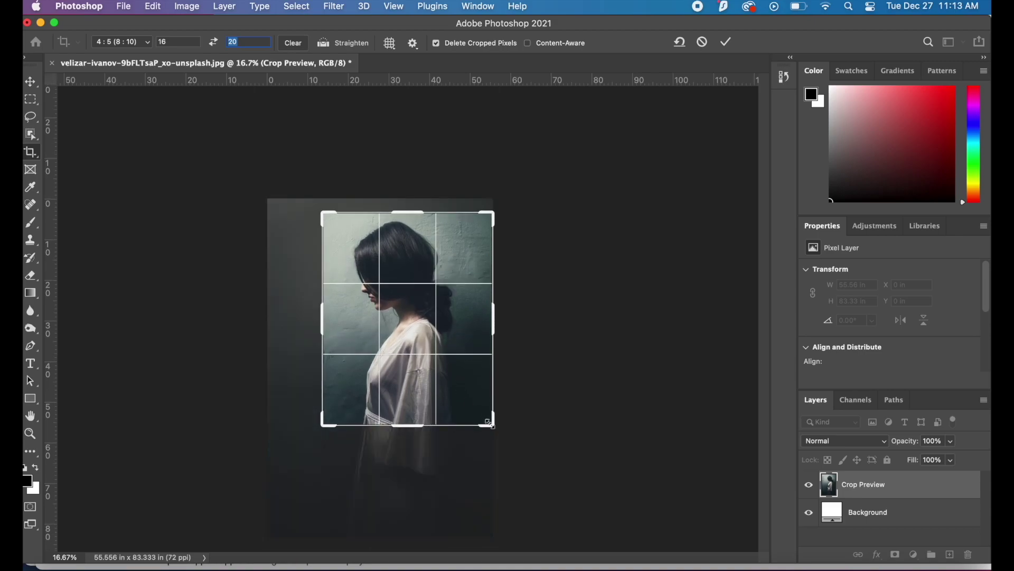
{"action": "mouse_move", "coordinate": [490, 423]}
{"action": "left_mouse_down"}
{"action": "mouse_move", "coordinate": [485, 392]}
{"action": "mouse_move", "coordinate": [485, 415]}
{"action": "left_mouse_up"}
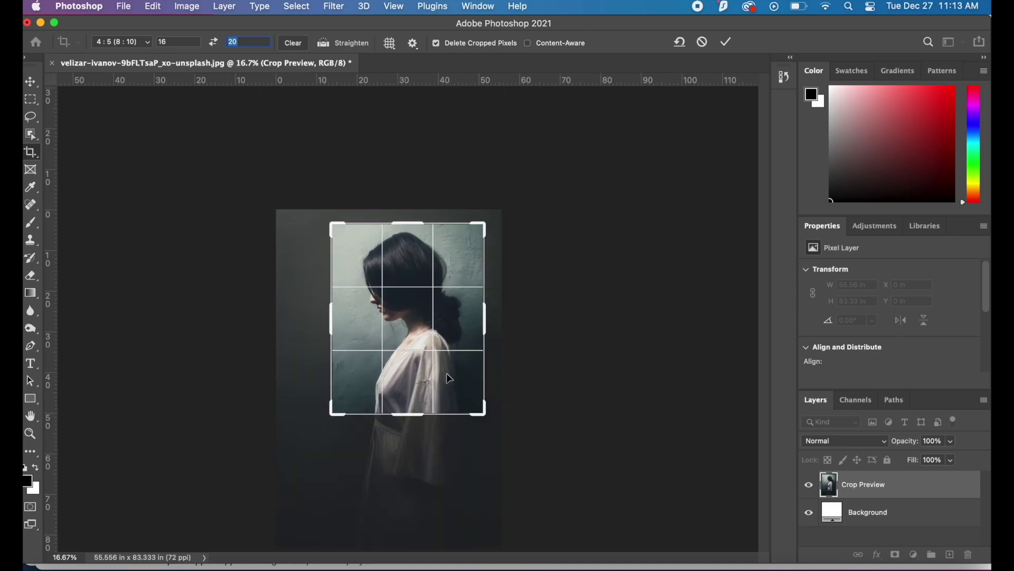
{"action": "mouse_move", "coordinate": [448, 378]}
{"action": "left_mouse_down"}
{"action": "mouse_move", "coordinate": [446, 368]}
{"action": "mouse_move", "coordinate": [445, 379]}
{"action": "mouse_move", "coordinate": [459, 372]}
{"action": "left_mouse_up"}
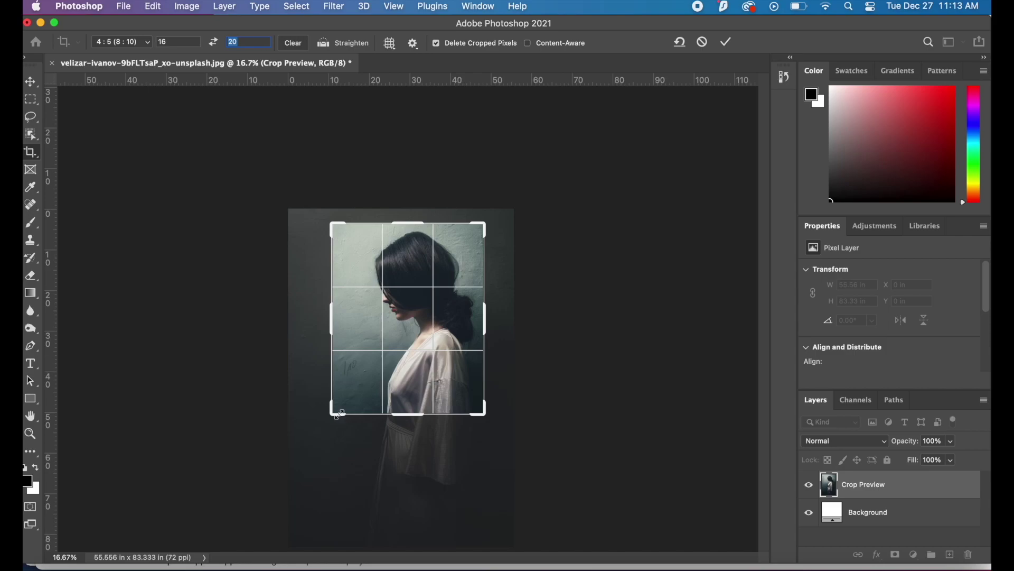
{"action": "left_click_drag", "start_coordinate": [337, 414], "coordinate": [329, 424]}
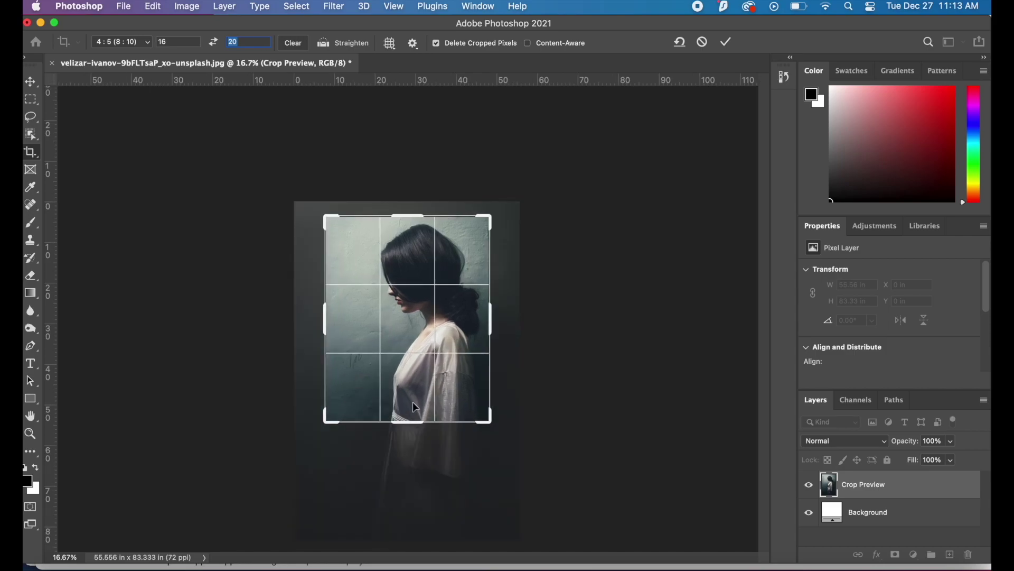
{"action": "left_click_drag", "start_coordinate": [435, 387], "coordinate": [429, 386]}
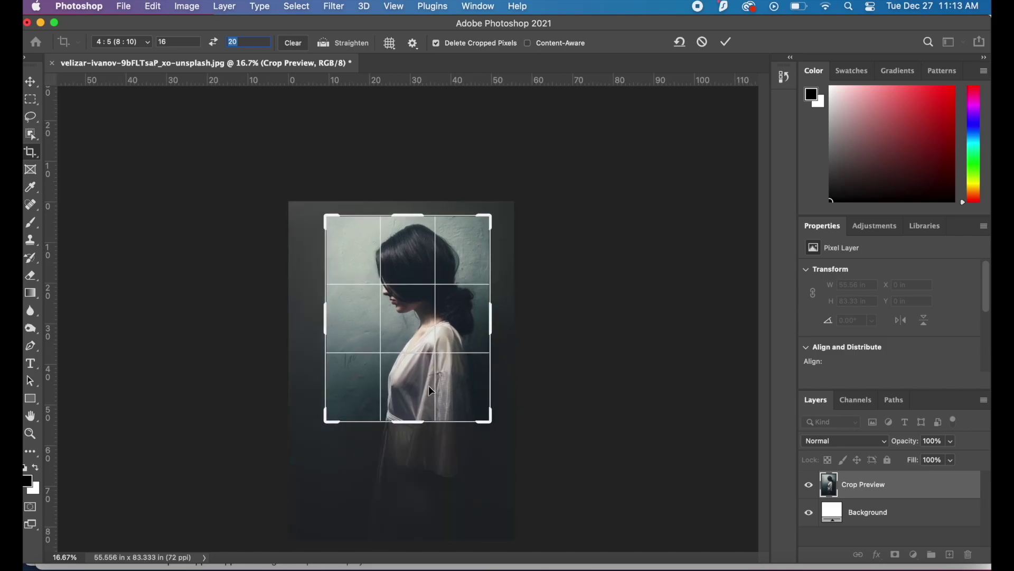
{"action": "key", "text": "Return"}
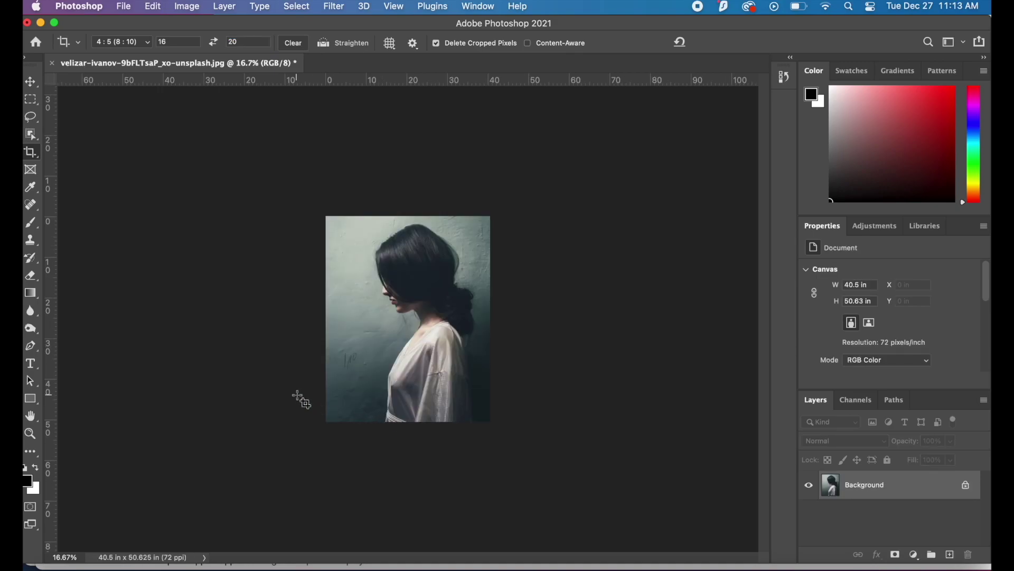
Step: Resize the cropped image to 16 inches wide by 20 inches high, keeping the resolution at 72 pixels/inch
{"action": "left_click", "coordinate": [185, 6]}
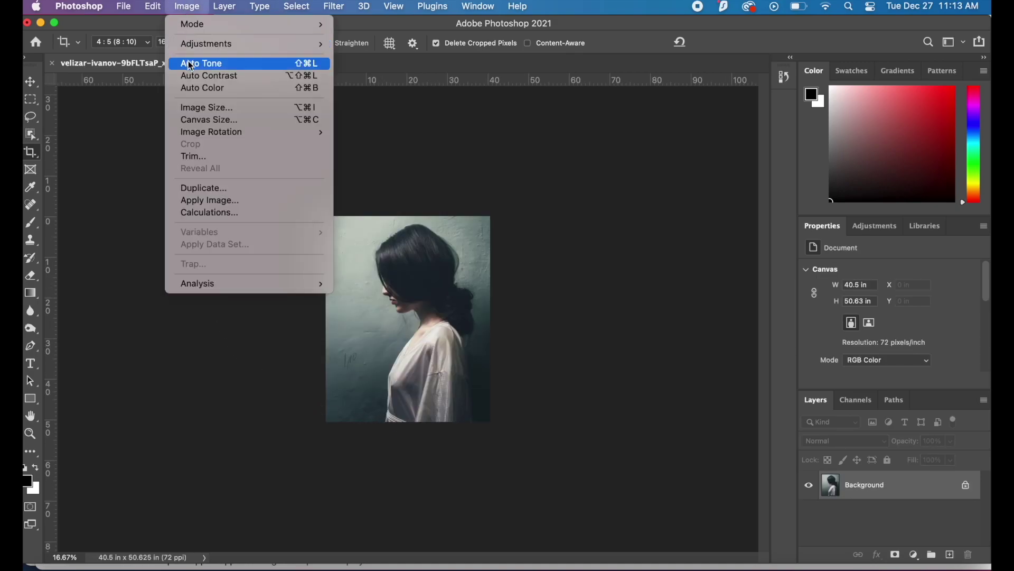
{"action": "left_click", "coordinate": [193, 108]}
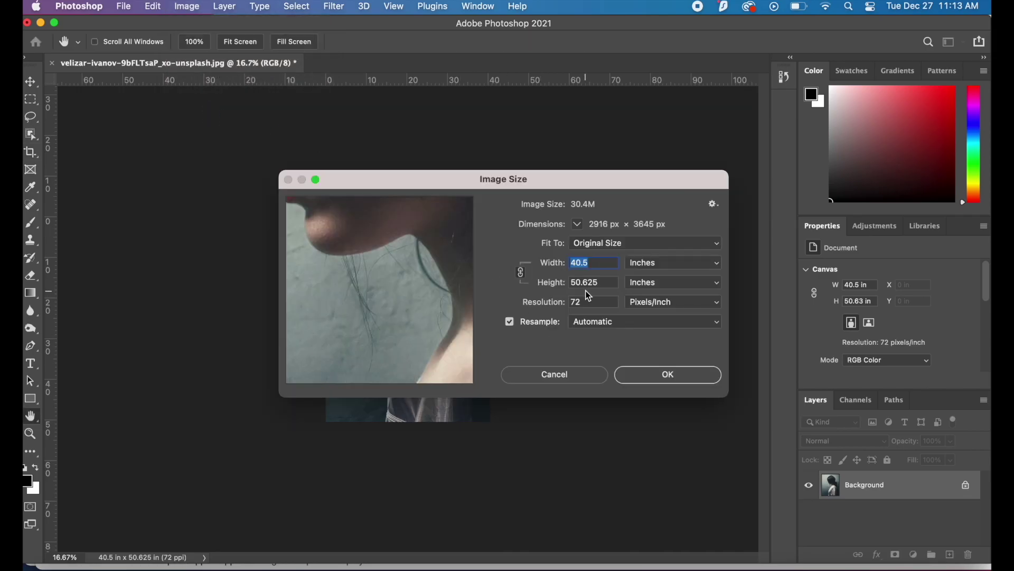
{"action": "type", "text": "16"}
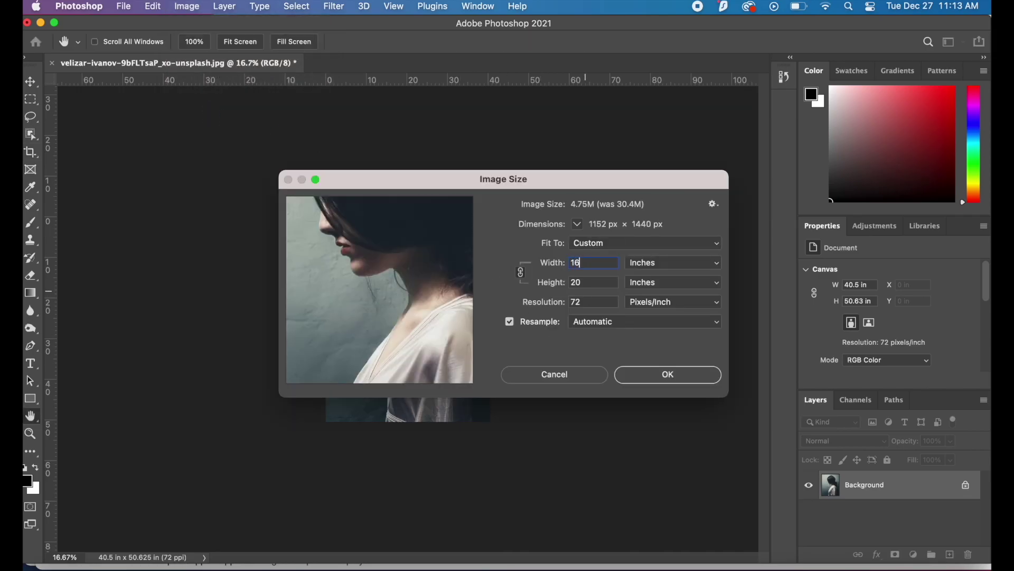
{"action": "left_click", "coordinate": [645, 374]}
{"action": "key", "text": "c"}
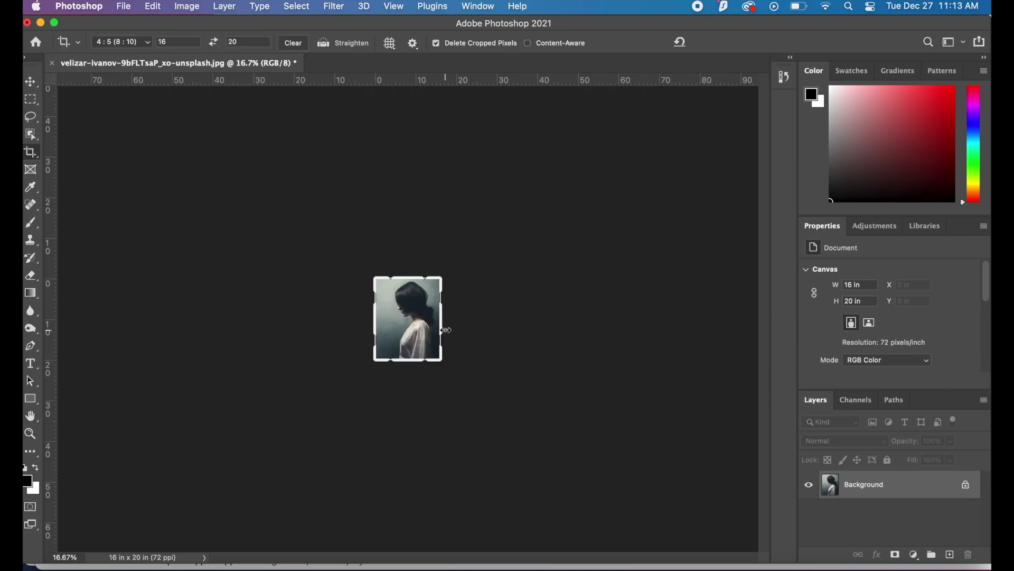
Step: Hide the rulers around the image and show them again
{"action": "left_click", "coordinate": [30, 433]}
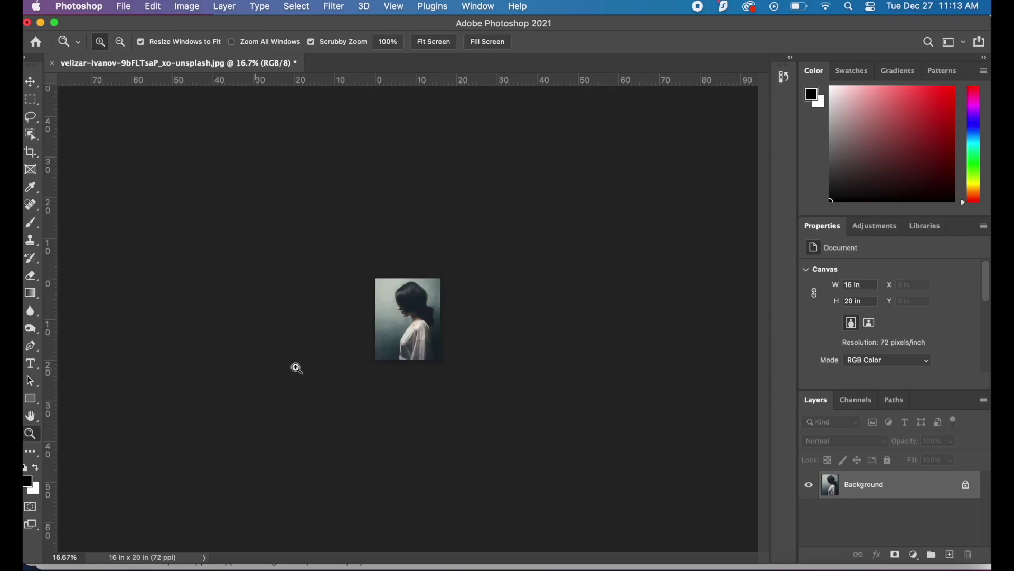
{"action": "left_click", "coordinate": [405, 307]}
{"action": "left_click", "coordinate": [406, 306]}
{"action": "left_click", "coordinate": [406, 307]}
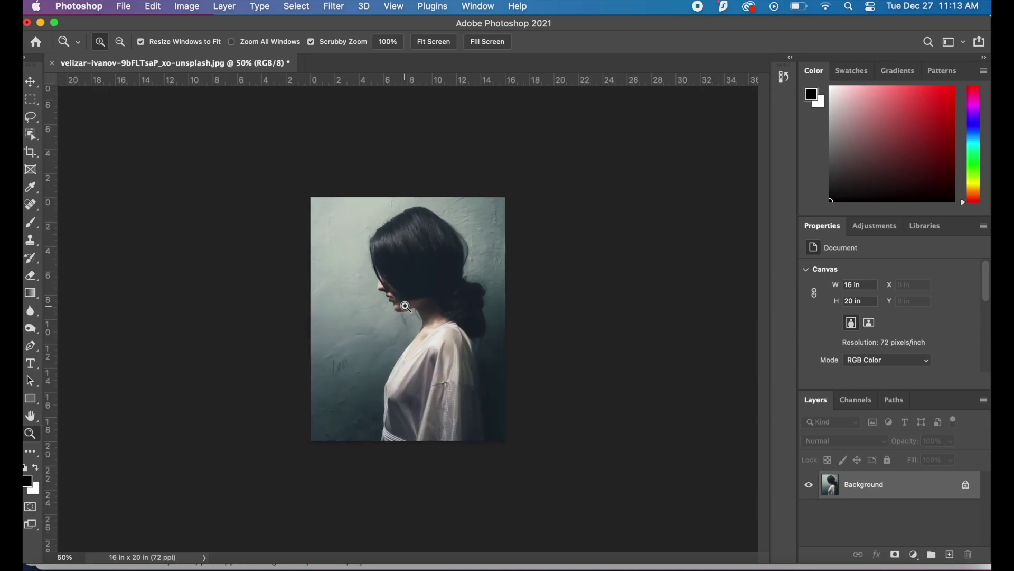
{"action": "left_click", "coordinate": [405, 307]}
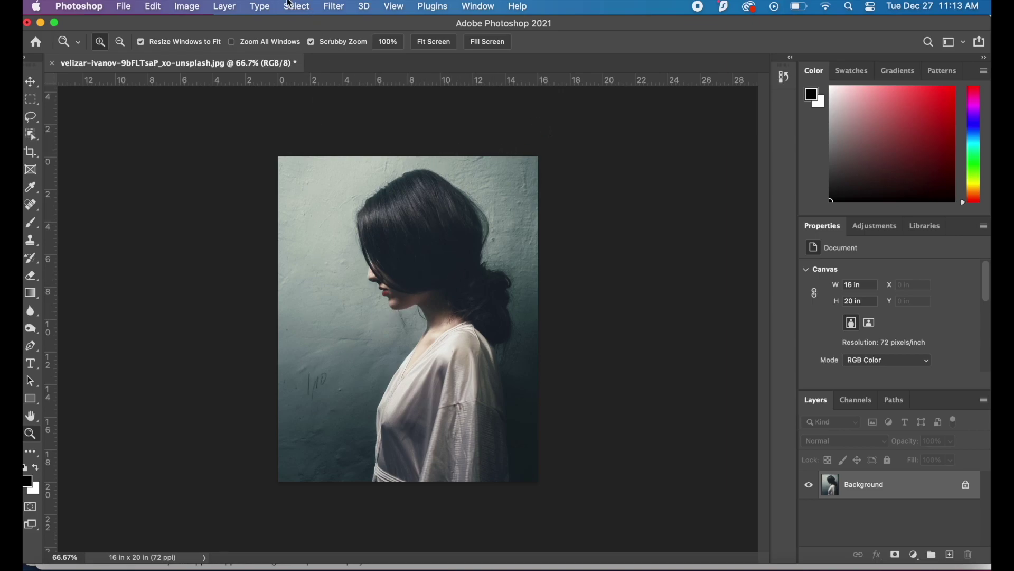
{"action": "left_click", "coordinate": [386, 8]}
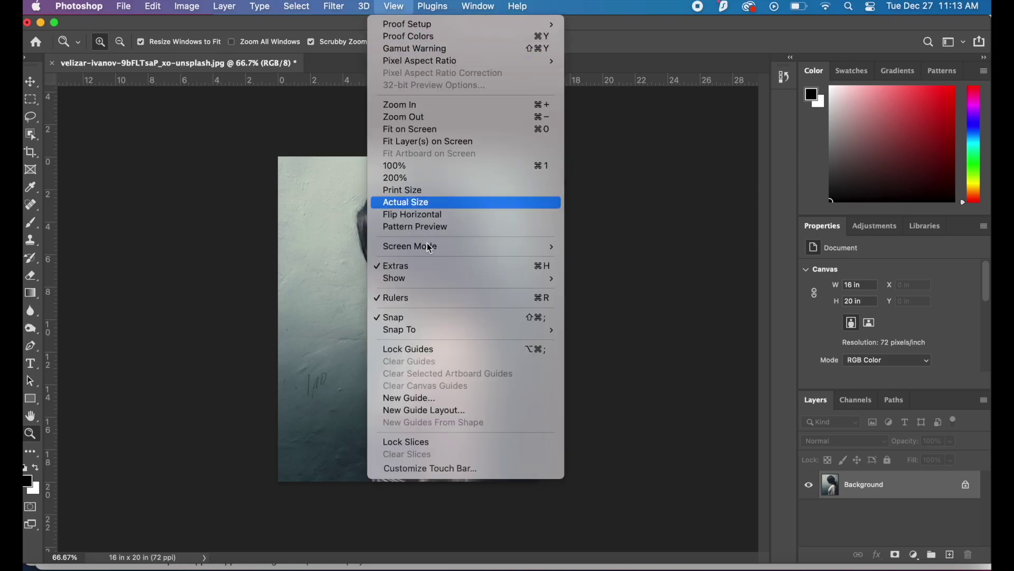
{"action": "left_click", "coordinate": [436, 299]}
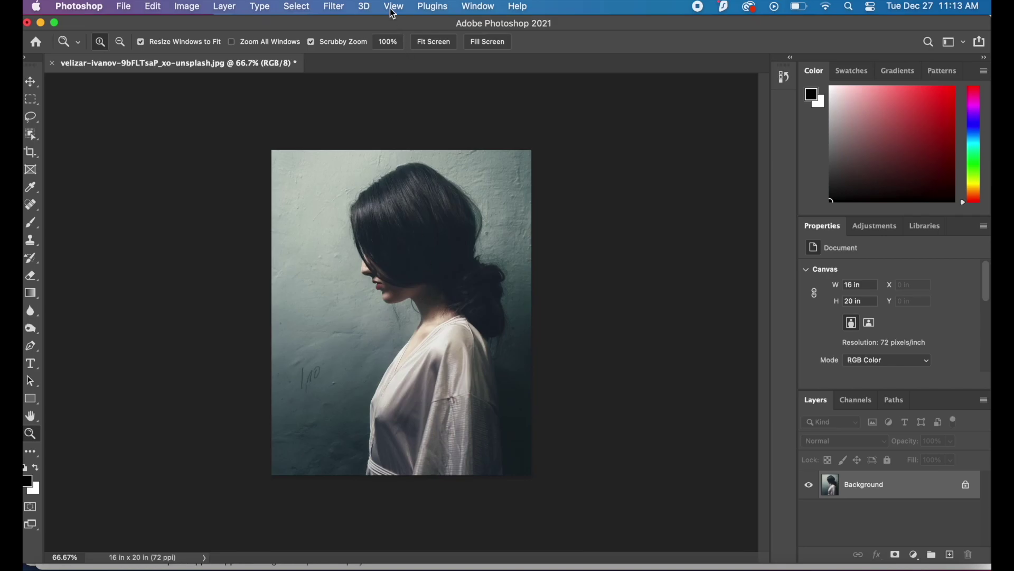
{"action": "left_click", "coordinate": [393, 9]}
{"action": "left_click", "coordinate": [410, 297]}
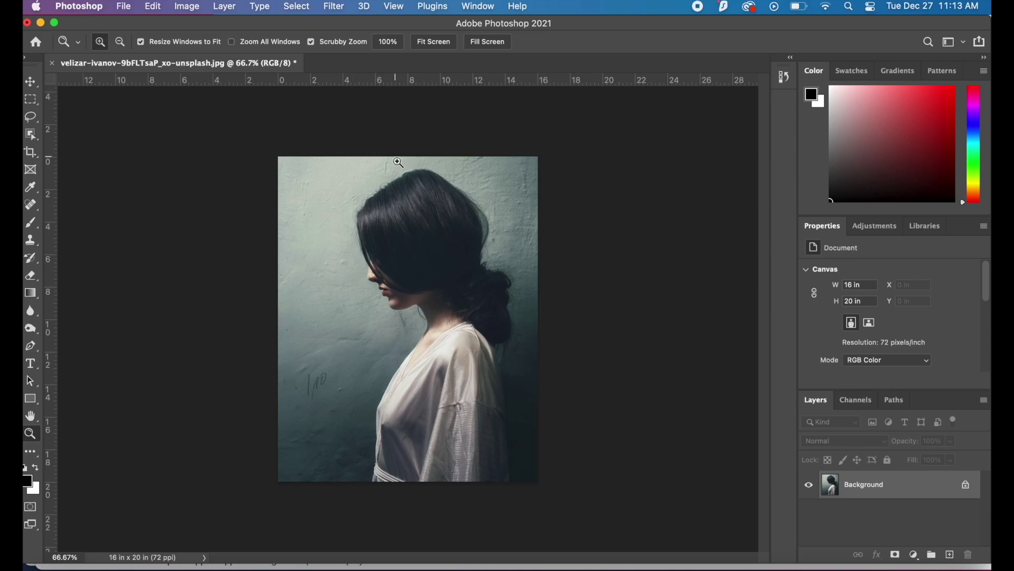
Step: Choose the Brush tool and set the brush size to 2 px
{"action": "right_click", "coordinate": [398, 203]}
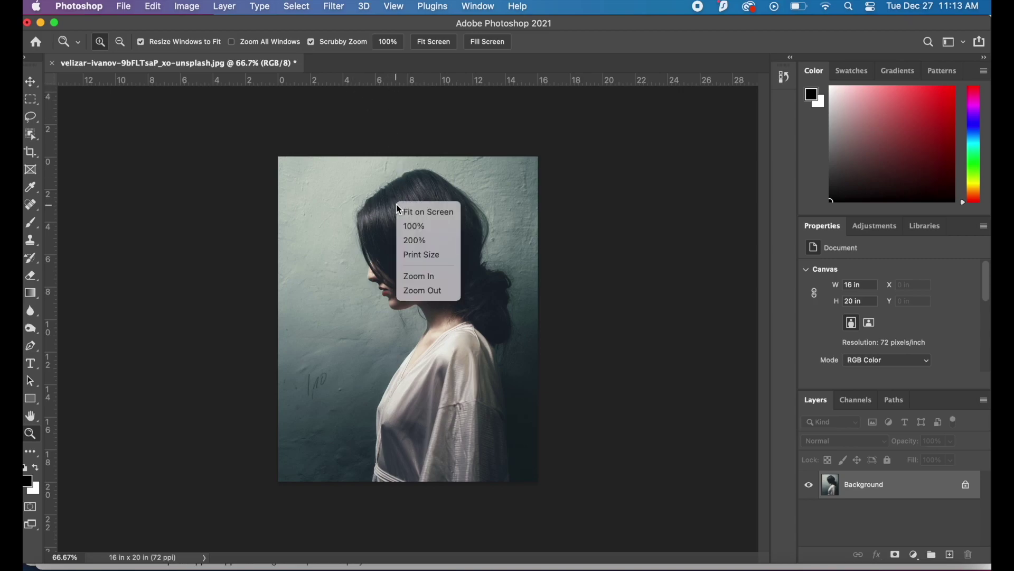
{"action": "left_click", "coordinate": [414, 213]}
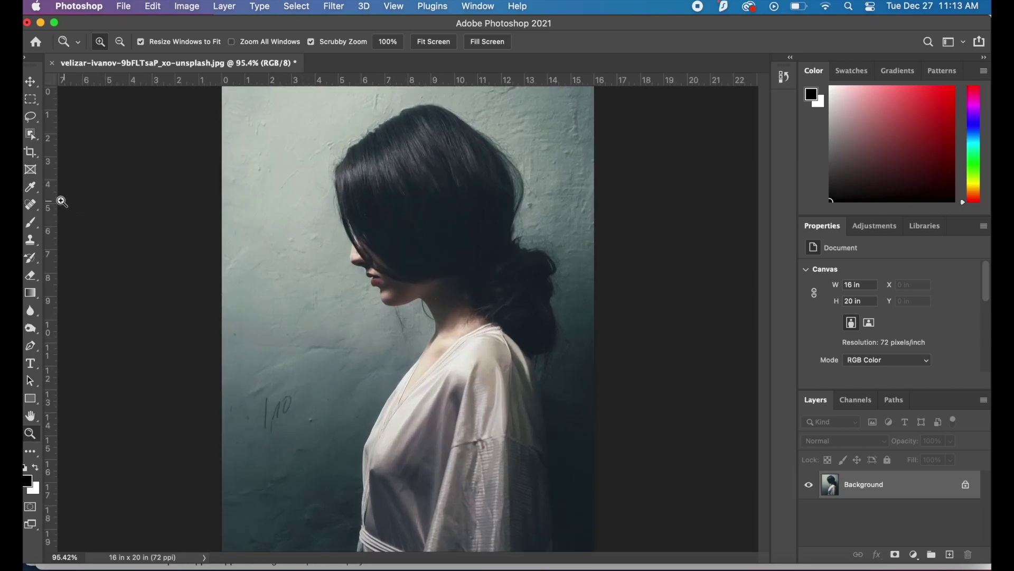
{"action": "left_click", "coordinate": [33, 222]}
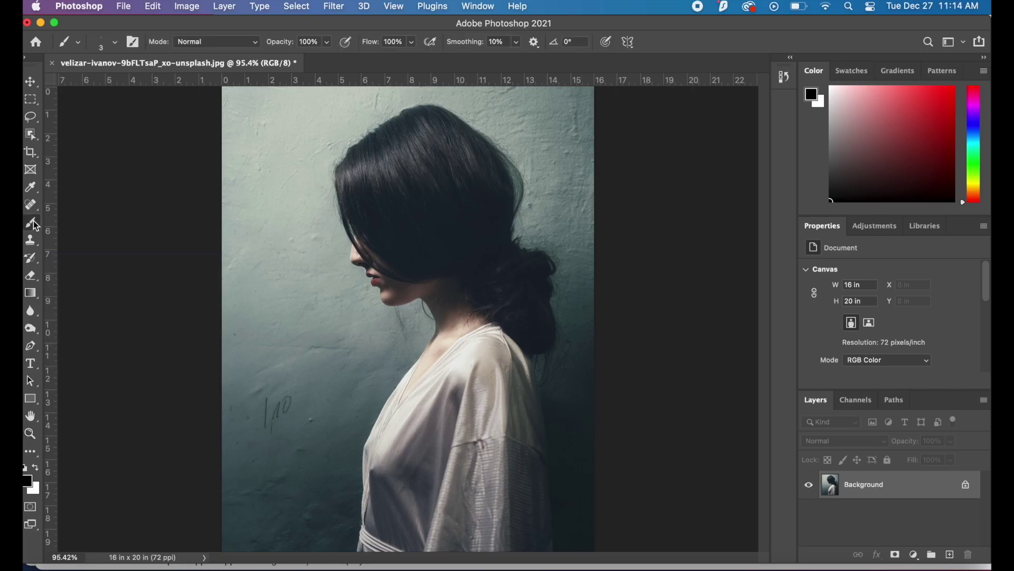
{"action": "left_click", "coordinate": [115, 43]}
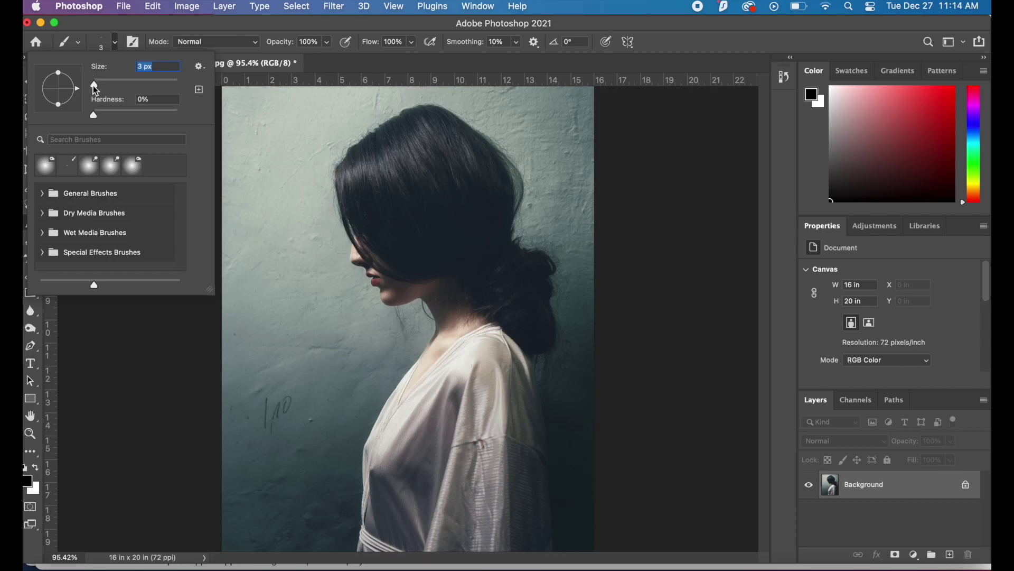
{"action": "type", "text": "2"}
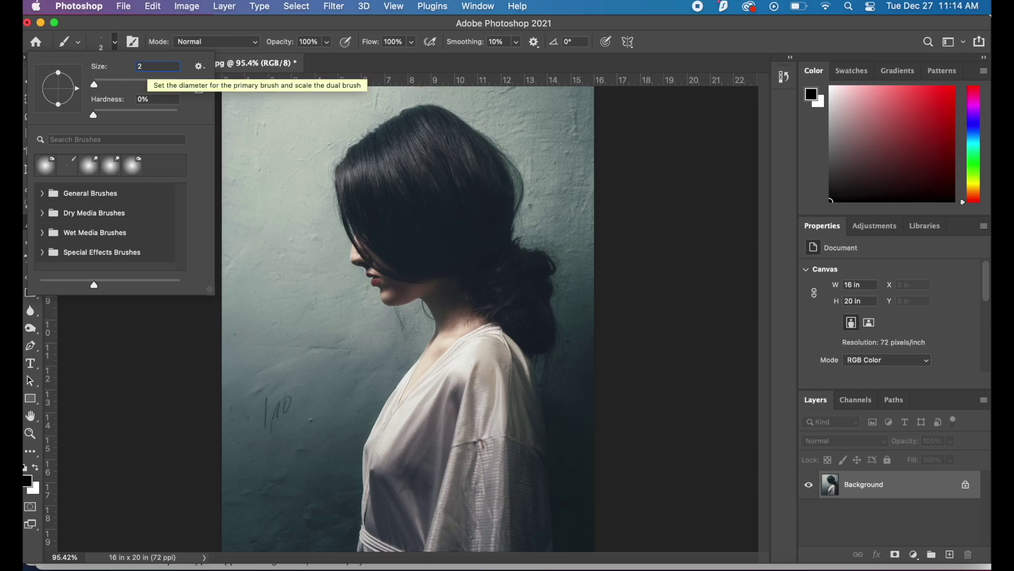
{"action": "key", "text": "Return"}
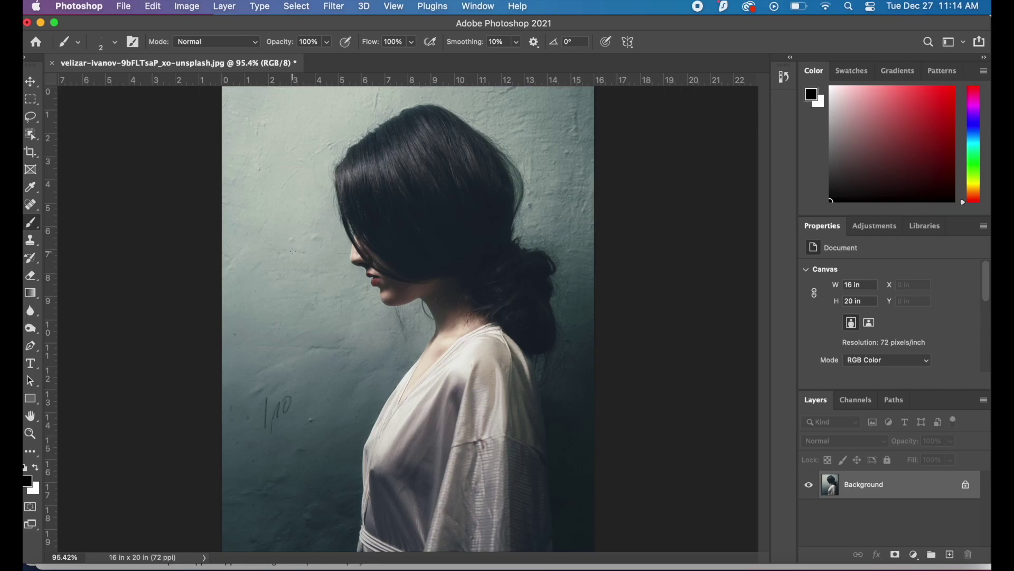
Step: Paint a straight vertical black line through the full height of the image at the 1-inch mark of the horizontal ruler
{"action": "left_click", "coordinate": [30, 433]}
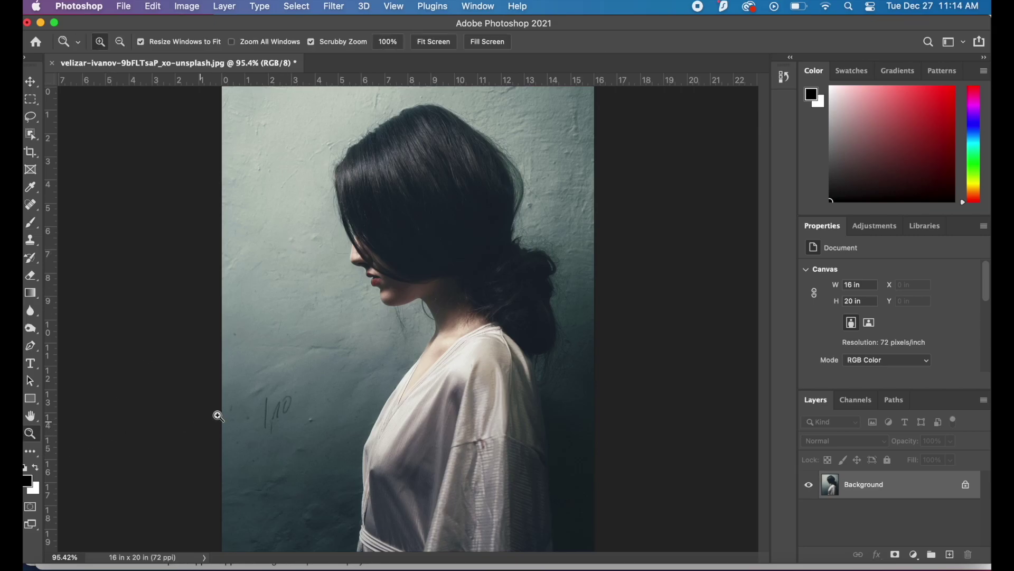
{"action": "right_click", "coordinate": [287, 394]}
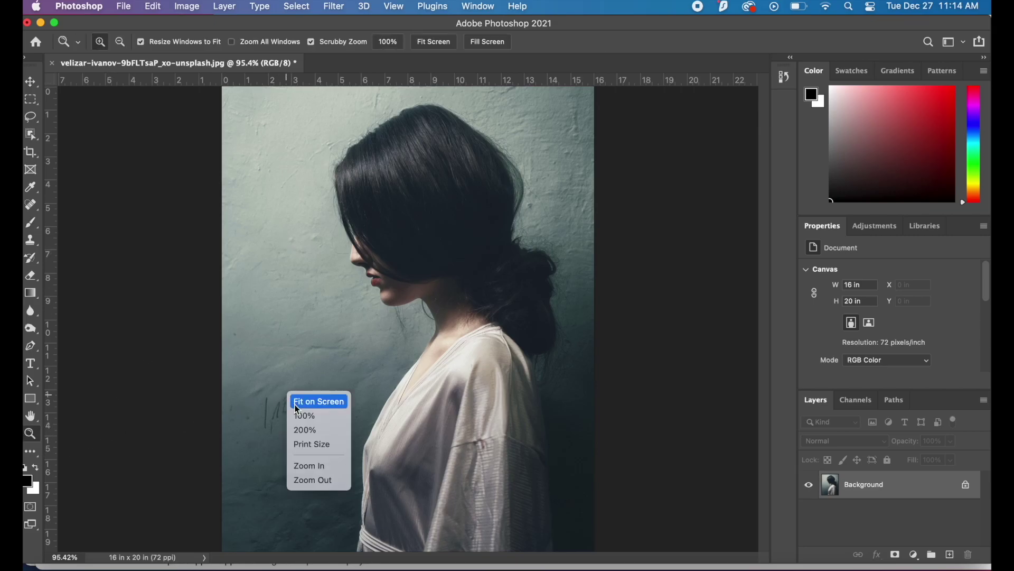
{"action": "left_click", "coordinate": [307, 485]}
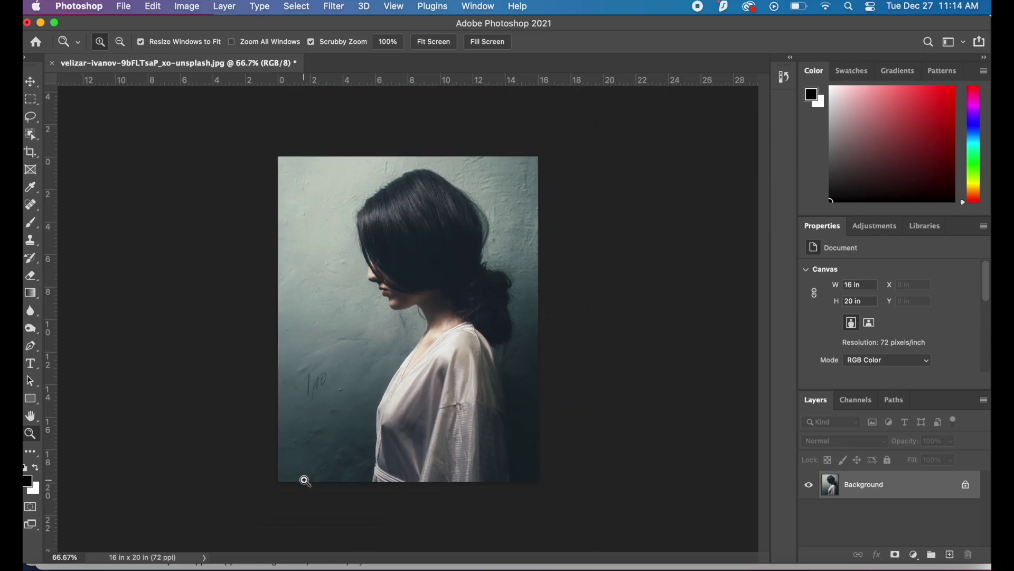
{"action": "right_click", "coordinate": [328, 364]}
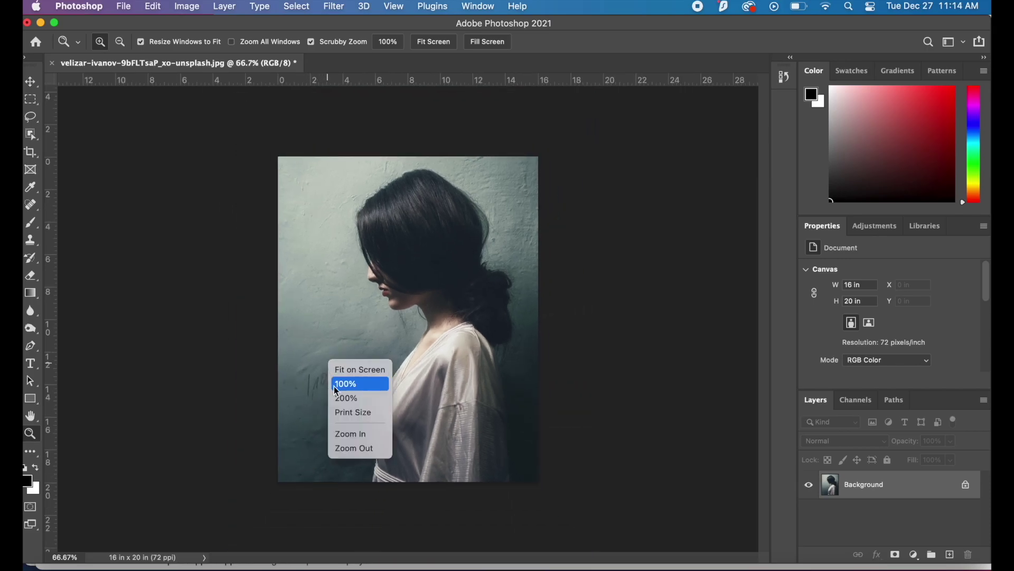
{"action": "left_click", "coordinate": [344, 433]}
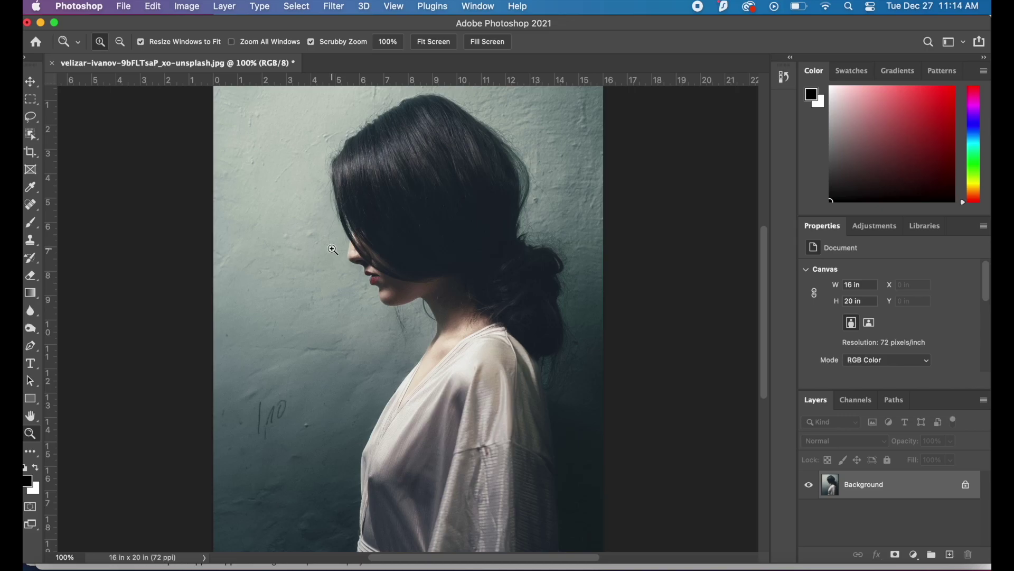
{"action": "scroll", "coordinate": [283, 141], "scroll_direction": "up", "scroll_amount": 5}
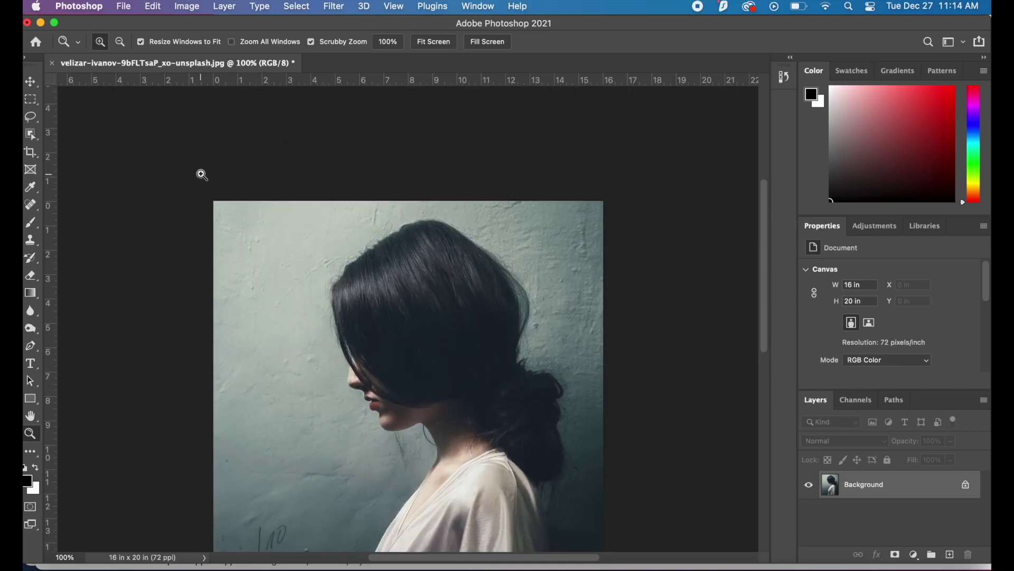
{"action": "scroll", "coordinate": [186, 173], "scroll_direction": "down", "scroll_amount": 3}
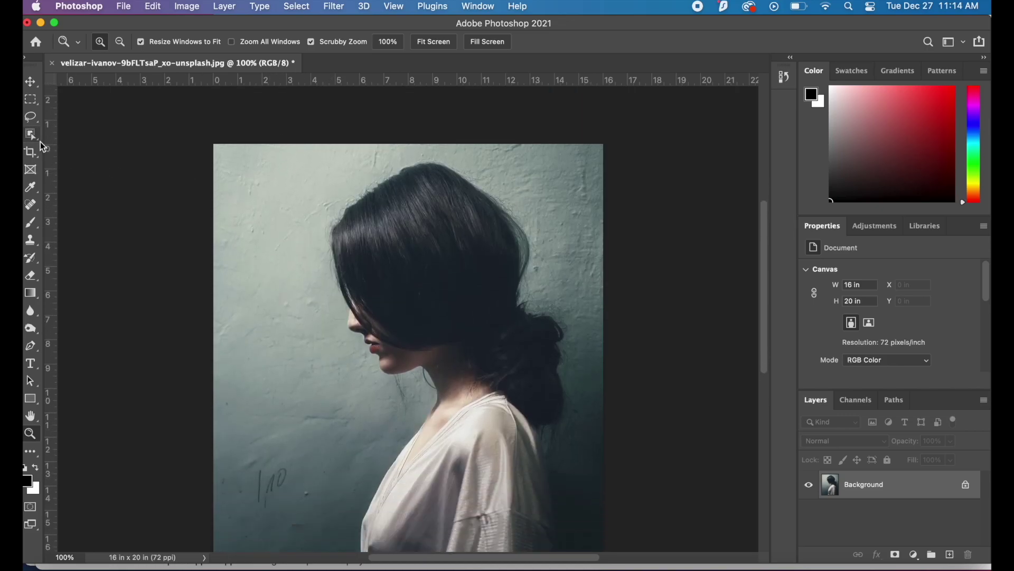
{"action": "left_click", "coordinate": [32, 224]}
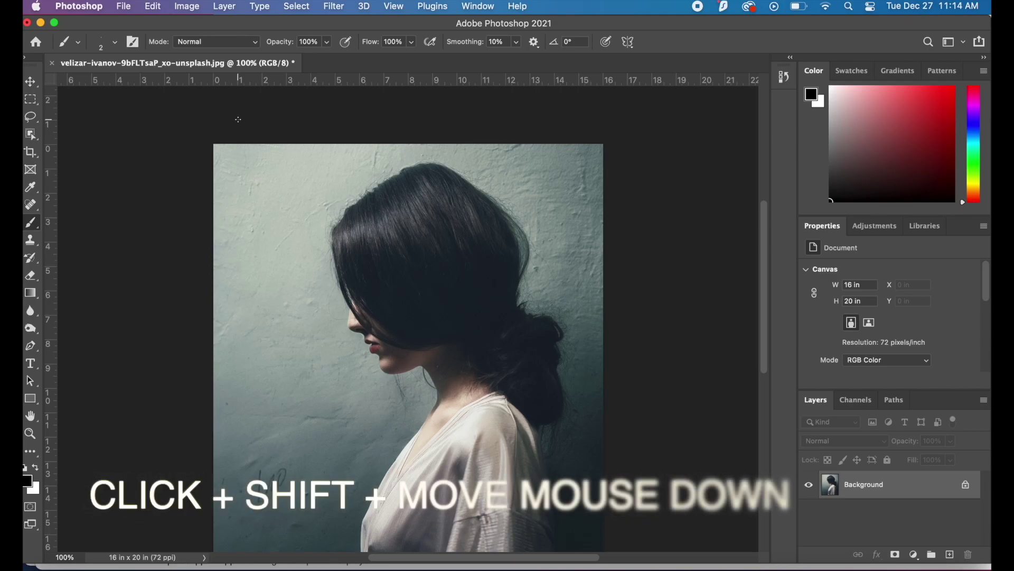
{"action": "left_click_drag", "start_coordinate": [238, 119], "coordinate": [239, 549]}
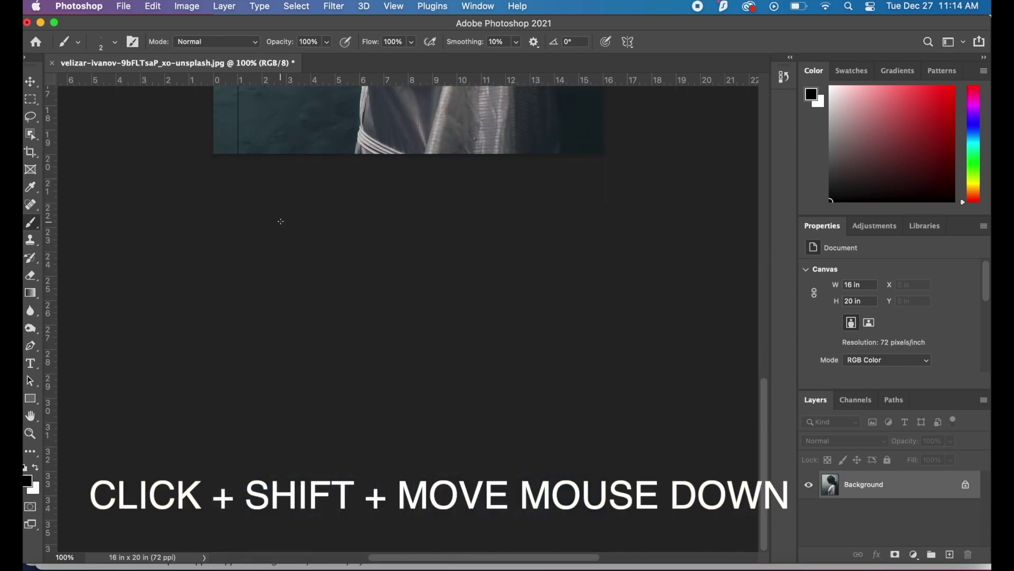
Step: Paint straight vertical black lines through the full height of the image at the 2, 3 and 4-inch marks of the horizontal ruler
{"action": "scroll", "coordinate": [281, 221], "scroll_direction": "up", "scroll_amount": 15}
{"action": "scroll", "coordinate": [280, 221], "scroll_direction": "down", "scroll_amount": 5}
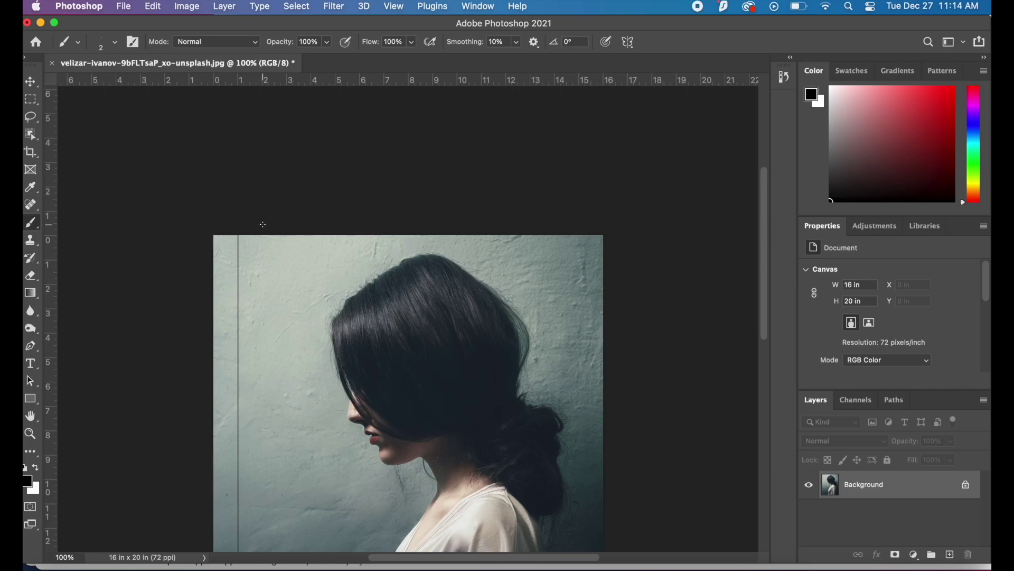
{"action": "mouse_move", "coordinate": [262, 224]}
{"action": "left_mouse_down"}
{"action": "mouse_move", "coordinate": [262, 552]}
{"action": "mouse_move", "coordinate": [309, 365]}
{"action": "left_mouse_up"}
{"action": "scroll", "coordinate": [309, 364], "scroll_direction": "up", "scroll_amount": 15}
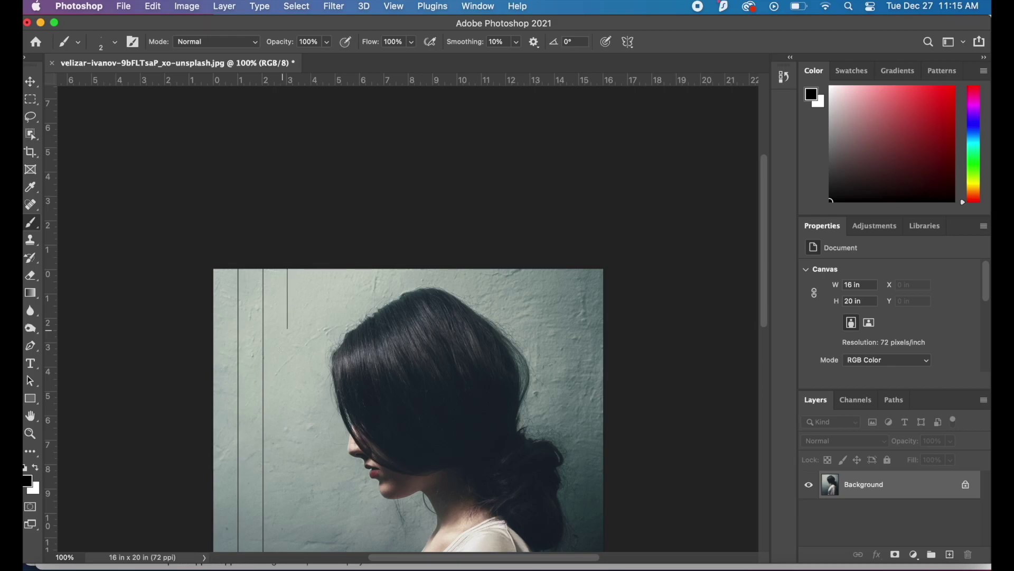
{"action": "left_click_drag", "start_coordinate": [288, 328], "coordinate": [288, 555]}
{"action": "scroll", "coordinate": [294, 534], "scroll_direction": "up", "scroll_amount": 15}
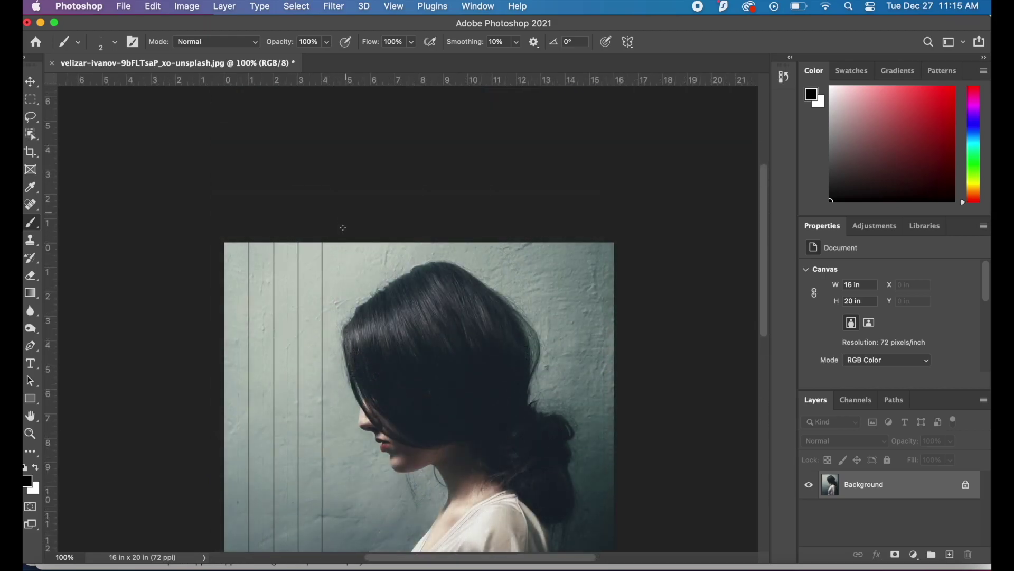
Step: Paint full-height vertical lines at every remaining inch mark of the horizontal ruler, from 5 to 15 inches
{"action": "mouse_move", "coordinate": [343, 227]}
{"action": "left_mouse_down"}
{"action": "mouse_move", "coordinate": [347, 482]}
{"action": "mouse_move", "coordinate": [409, 325]}
{"action": "left_mouse_up"}
{"action": "scroll", "coordinate": [409, 325], "scroll_direction": "up", "scroll_amount": 15}
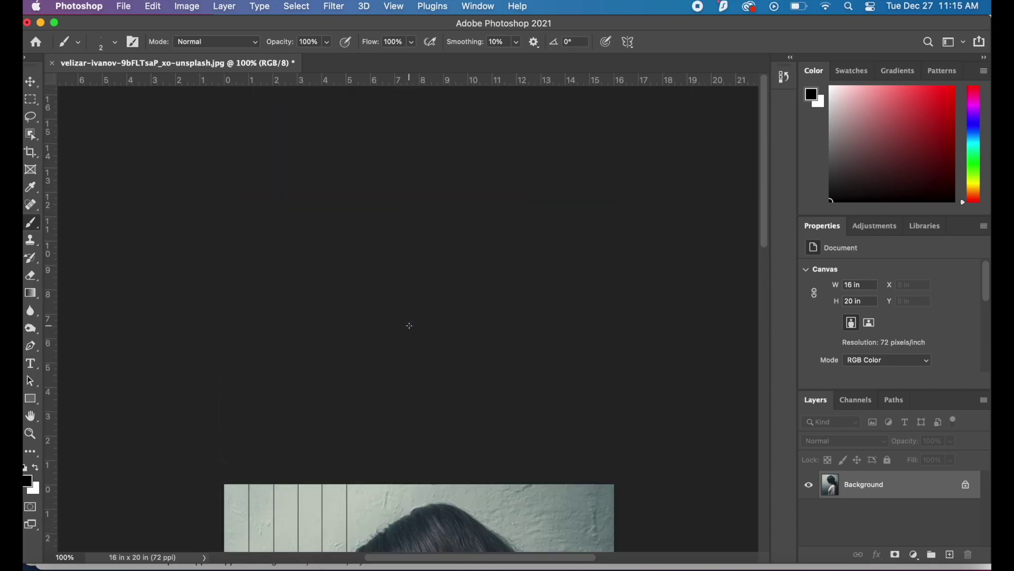
{"action": "scroll", "coordinate": [408, 324], "scroll_direction": "down", "scroll_amount": 8}
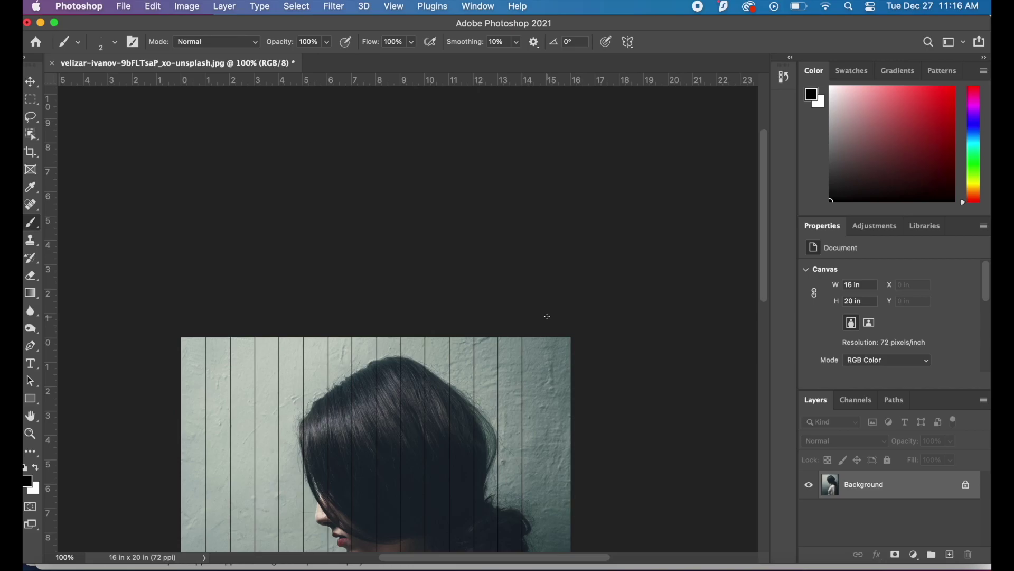
{"action": "mouse_move", "coordinate": [547, 316]}
{"action": "left_mouse_down"}
{"action": "mouse_move", "coordinate": [546, 523]}
{"action": "mouse_move", "coordinate": [529, 563]}
{"action": "left_mouse_up"}
Step: Paint straight horizontal black lines across the full image width at the 1, 2 and 3-inch marks of the vertical ruler
{"action": "scroll", "coordinate": [530, 409], "scroll_direction": "up", "scroll_amount": 15}
{"action": "scroll", "coordinate": [529, 410], "scroll_direction": "down", "scroll_amount": 2}
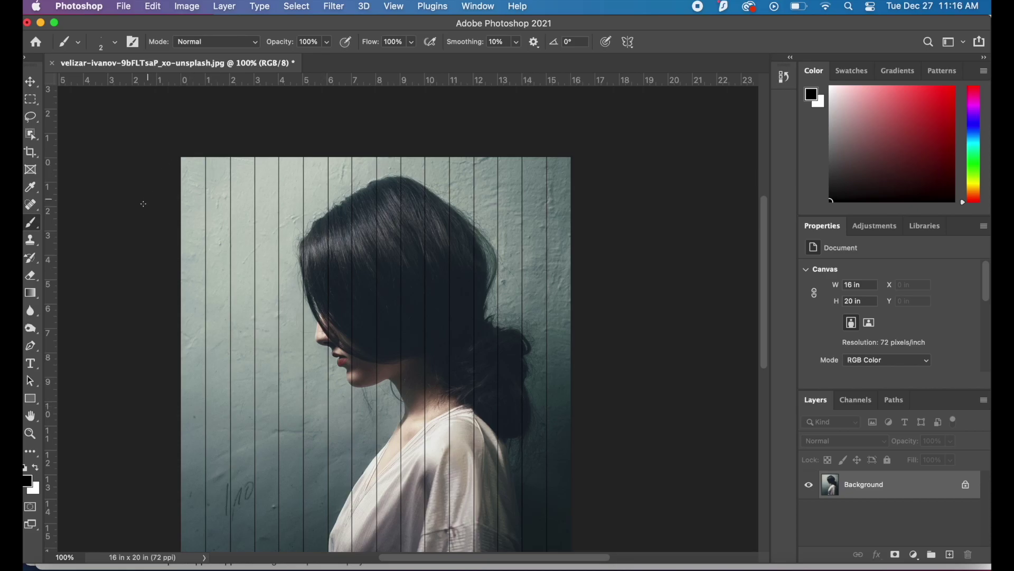
{"action": "mouse_move", "coordinate": [137, 182]}
{"action": "left_mouse_down"}
{"action": "mouse_move", "coordinate": [324, 182]}
{"action": "mouse_move", "coordinate": [570, 250]}
{"action": "mouse_move", "coordinate": [620, 247]}
{"action": "left_mouse_up"}
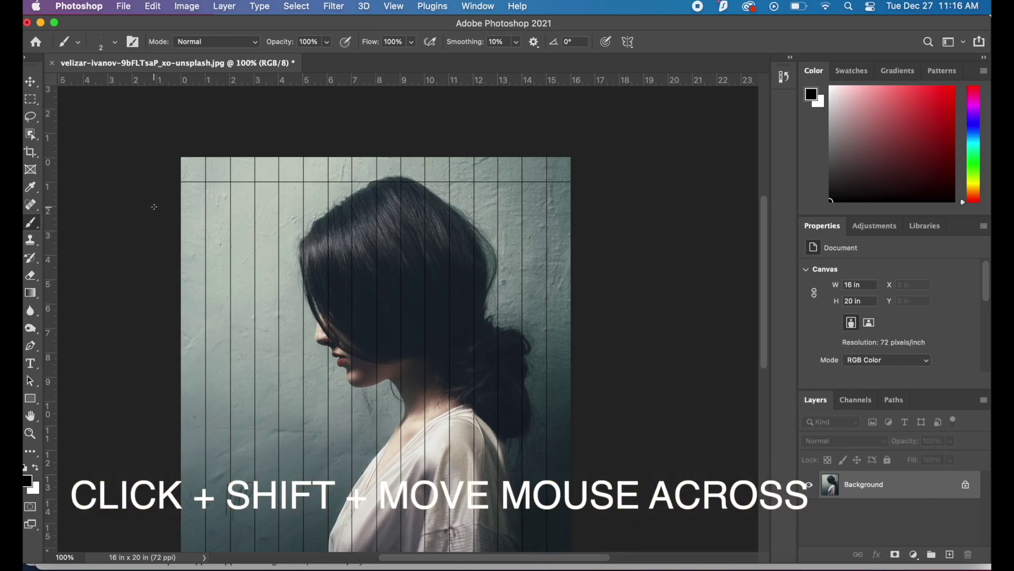
{"action": "left_click_drag", "start_coordinate": [344, 249], "coordinate": [621, 319]}
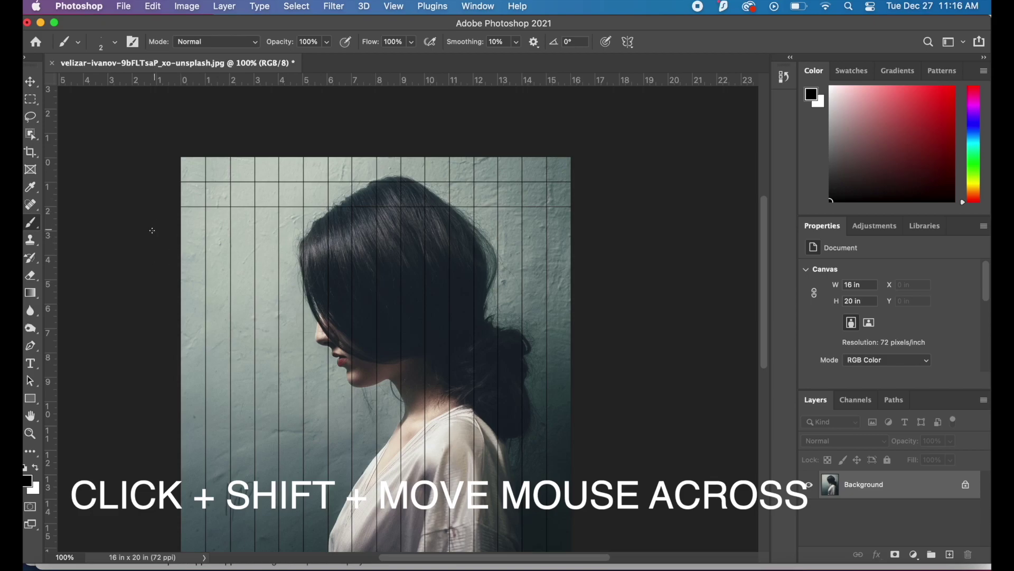
{"action": "mouse_move", "coordinate": [148, 231]}
{"action": "left_mouse_down"}
{"action": "mouse_move", "coordinate": [554, 314]}
{"action": "mouse_move", "coordinate": [591, 335]}
{"action": "left_mouse_up"}
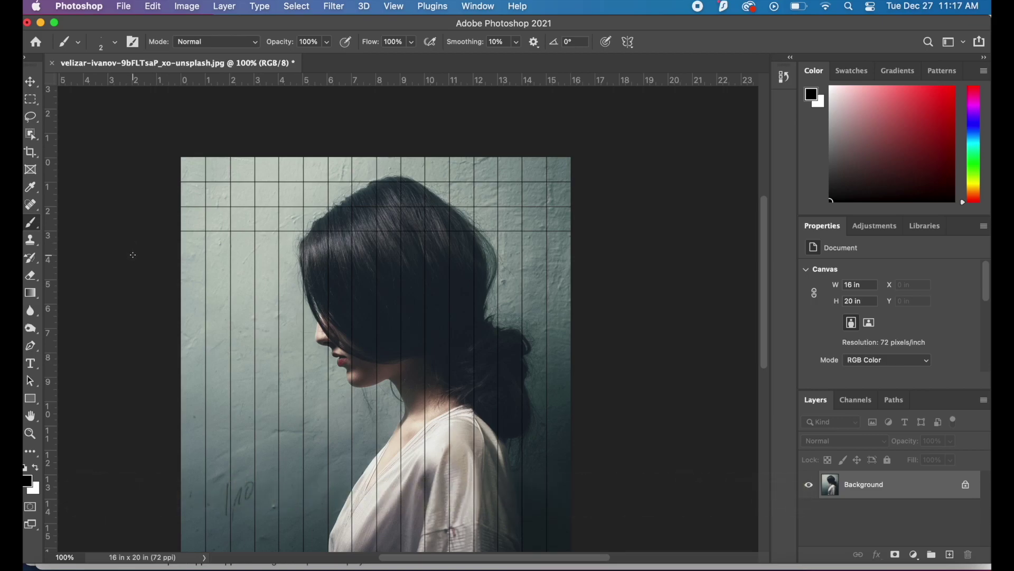
Step: Paint full-width horizontal lines at every remaining inch mark of the vertical ruler, from 4 to 19 inches, completing the grid
{"action": "mouse_move", "coordinate": [132, 255]}
{"action": "left_mouse_down"}
{"action": "mouse_move", "coordinate": [310, 298]}
{"action": "mouse_move", "coordinate": [607, 333]}
{"action": "left_mouse_up"}
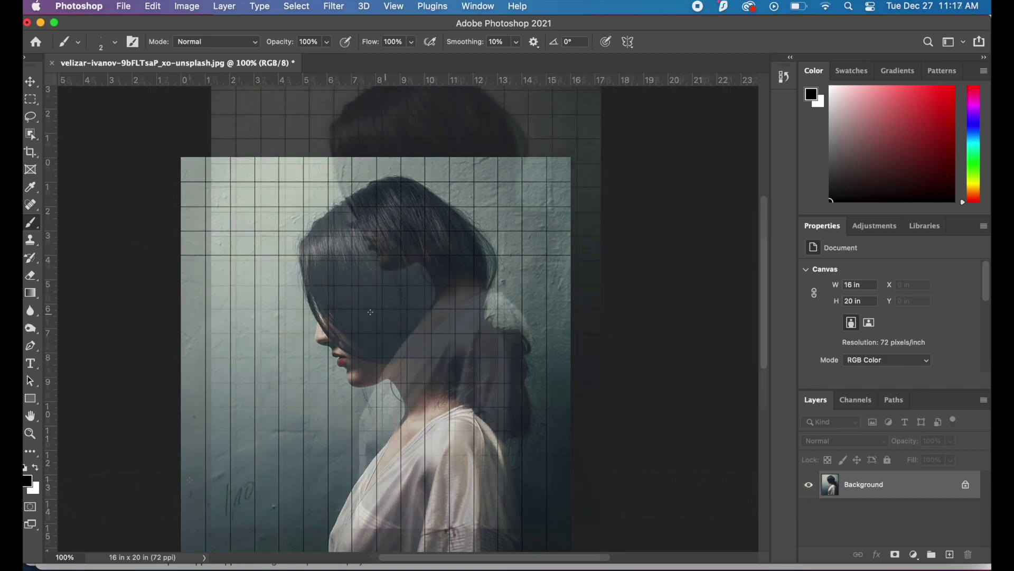
{"action": "left_click_drag", "start_coordinate": [189, 479], "coordinate": [515, 479]}
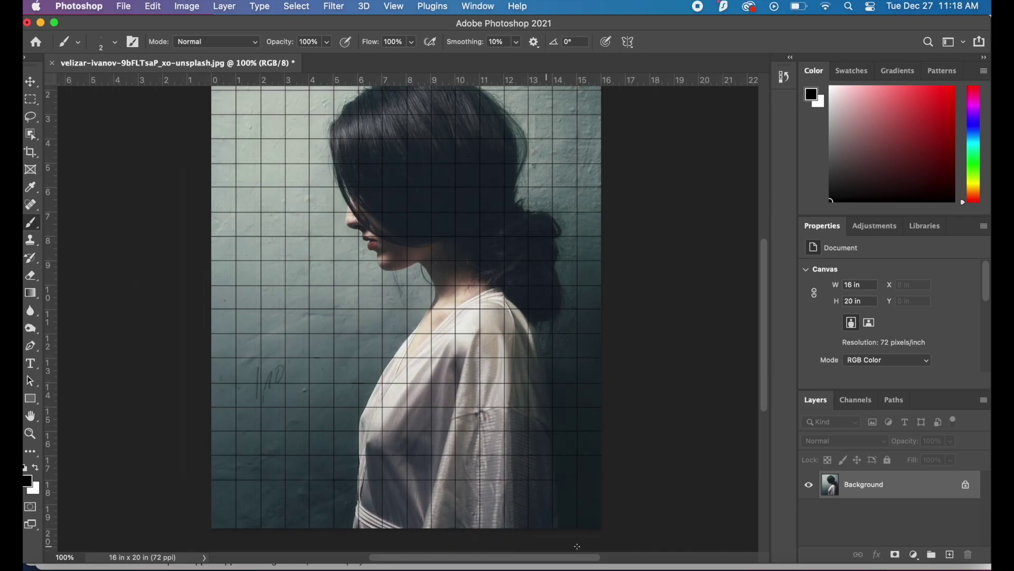
{"action": "scroll", "coordinate": [460, 453], "scroll_direction": "down", "scroll_amount": 5}
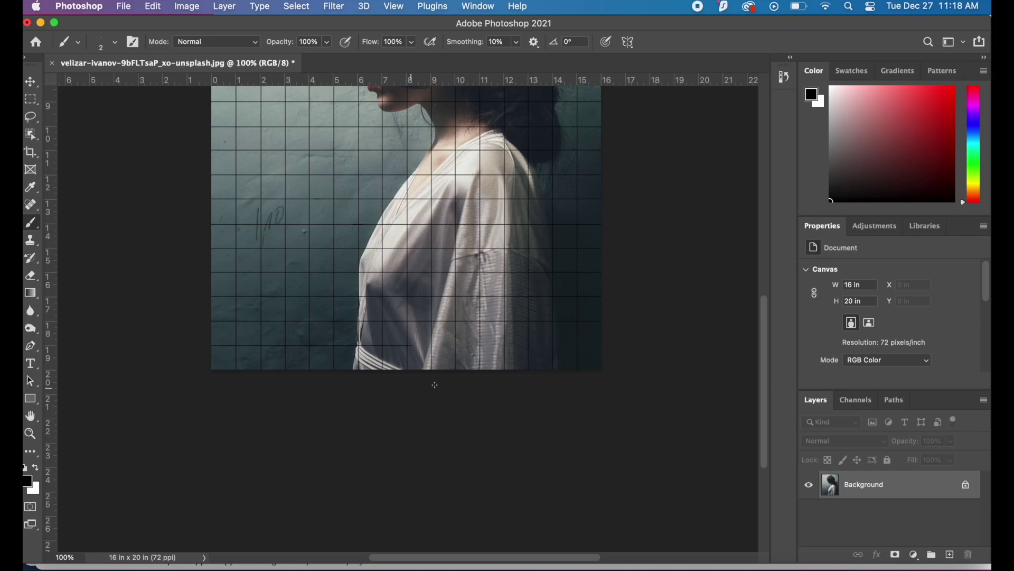
{"action": "scroll", "coordinate": [643, 332], "scroll_direction": "up", "scroll_amount": 10}
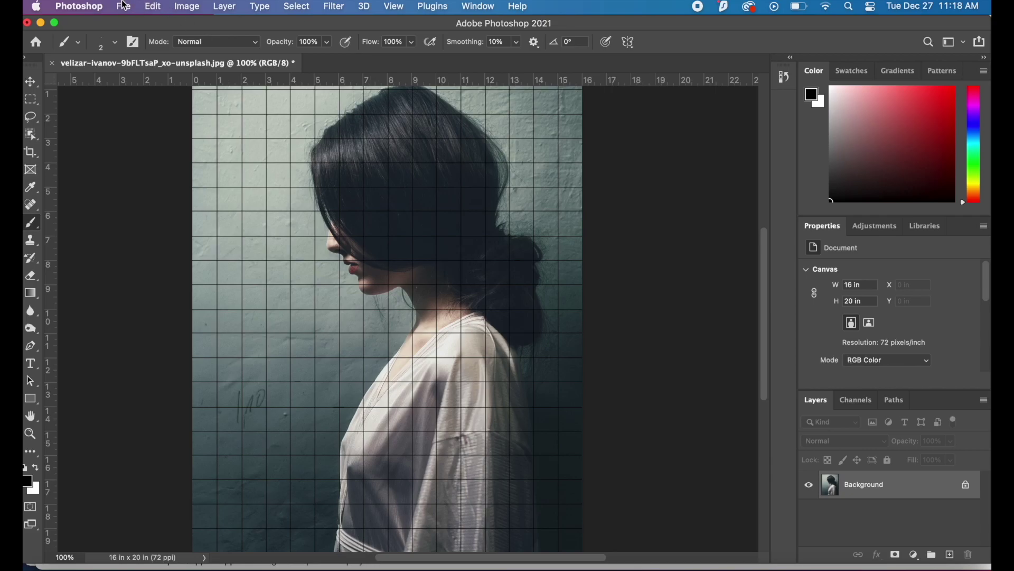
Step: Export the gridded image with Export As in JPG format, saving it in the Downloads folder as figuregrid.jpg
{"action": "left_click", "coordinate": [124, 6]}
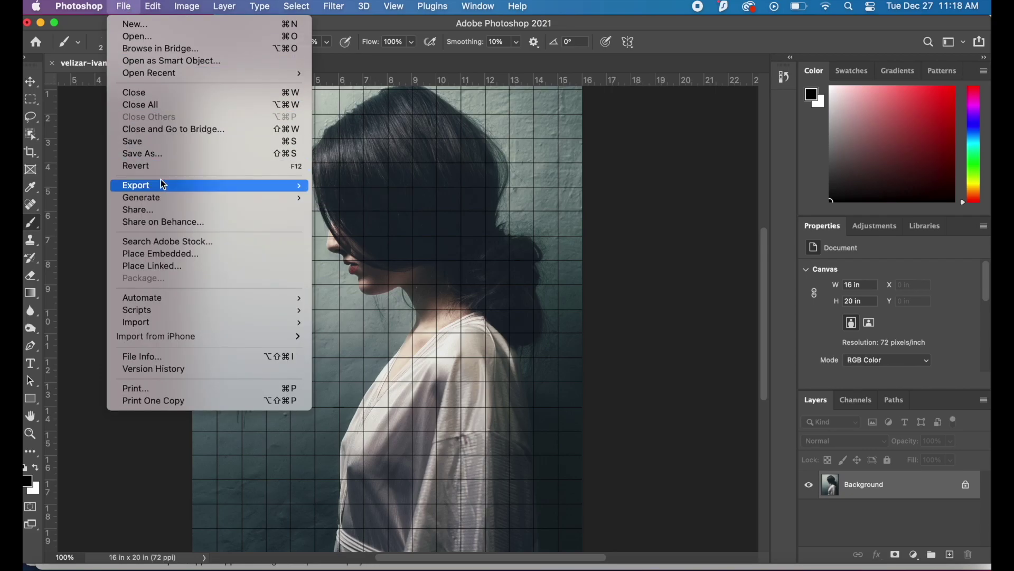
{"action": "mouse_move", "coordinate": [160, 182]}
{"action": "left_click", "coordinate": [332, 200]}
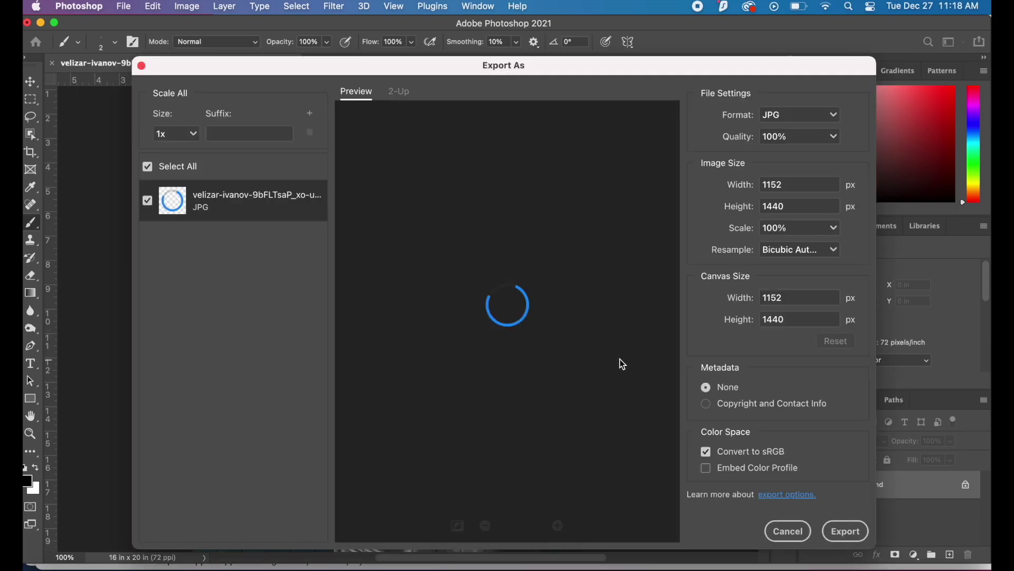
{"action": "left_click", "coordinate": [847, 532]}
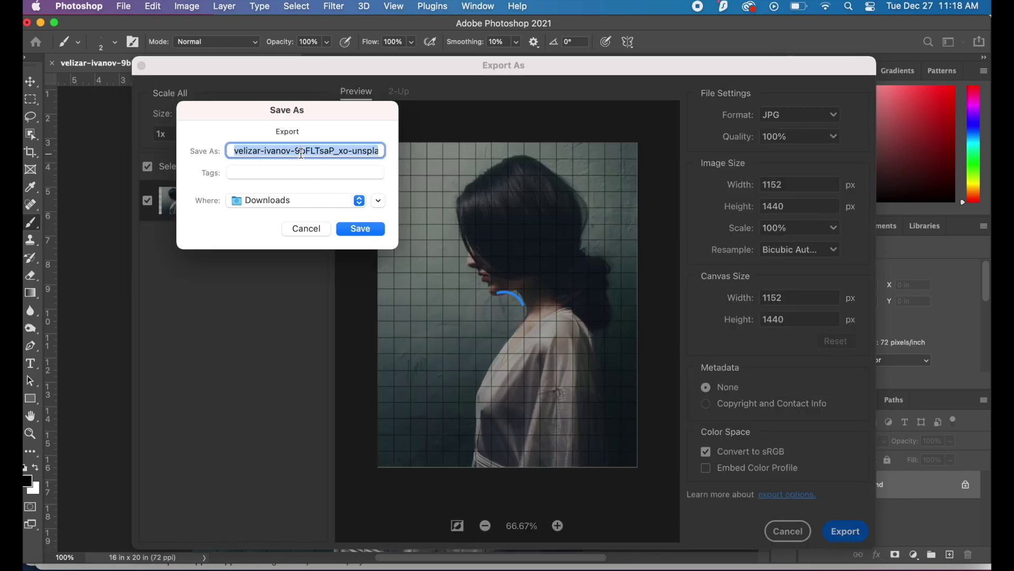
{"action": "type", "text": "figuregrid."}
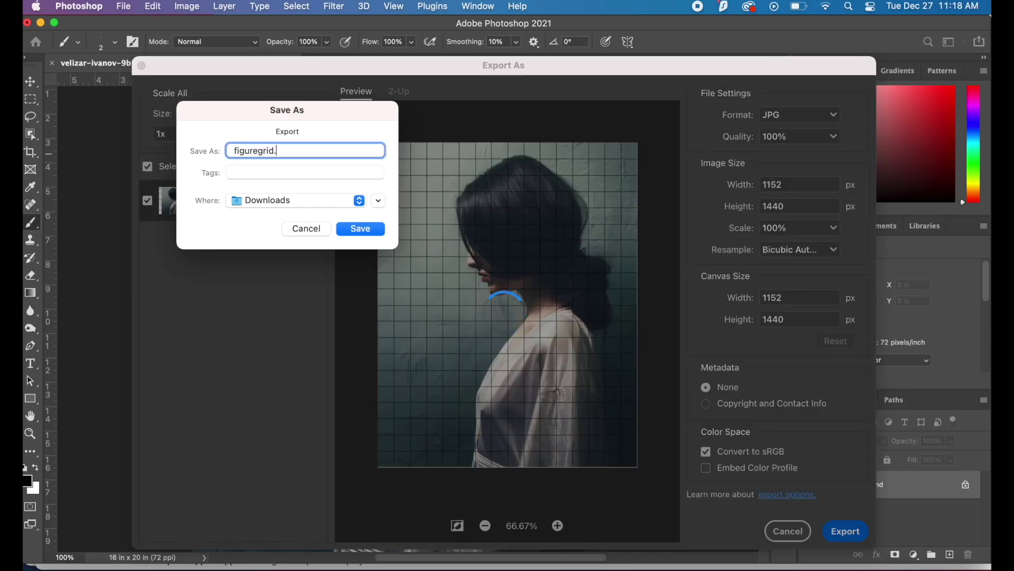
{"action": "type", "text": "jpg"}
{"action": "left_click", "coordinate": [348, 224]}
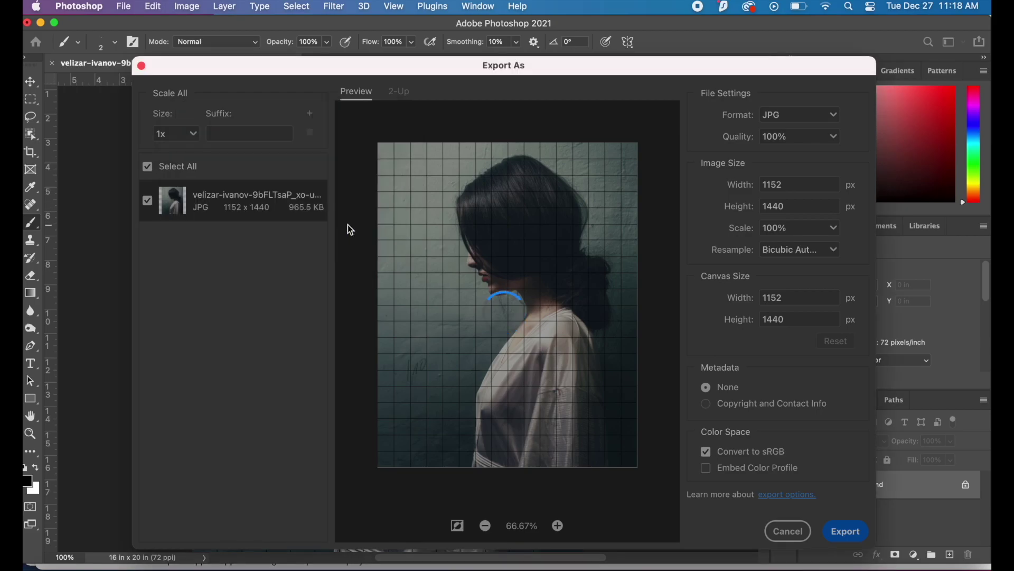